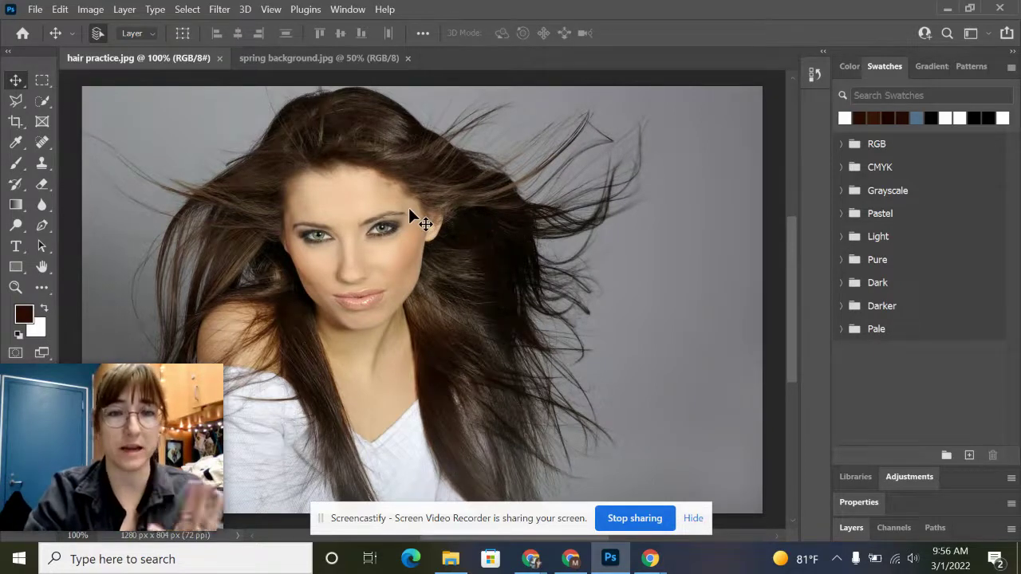
- Select the grey backdrop left of the hair with the Quick Selection Tool at brush size 35
{"action": "left_click", "coordinate": [316, 58]}
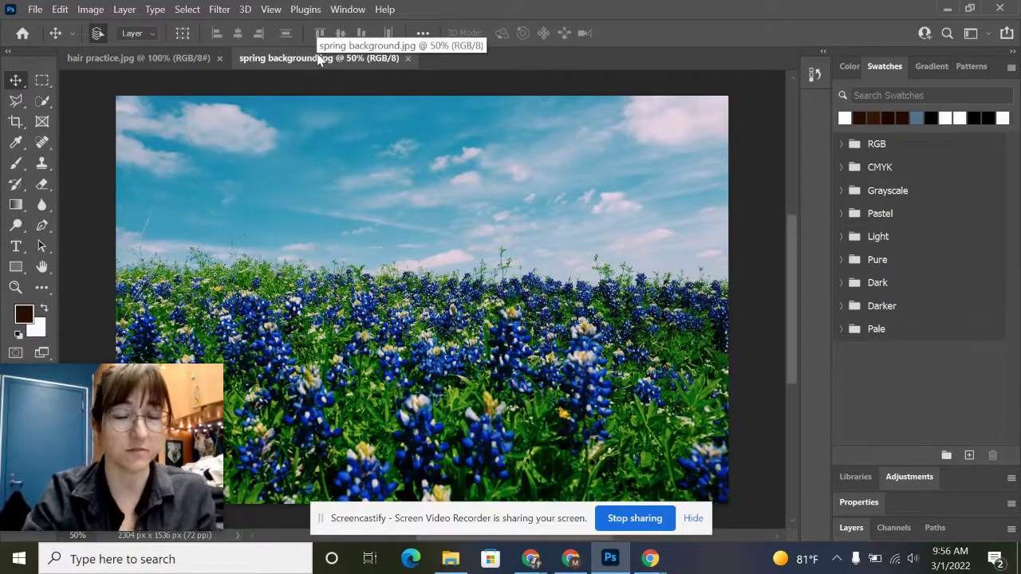
{"action": "left_click", "coordinate": [174, 57]}
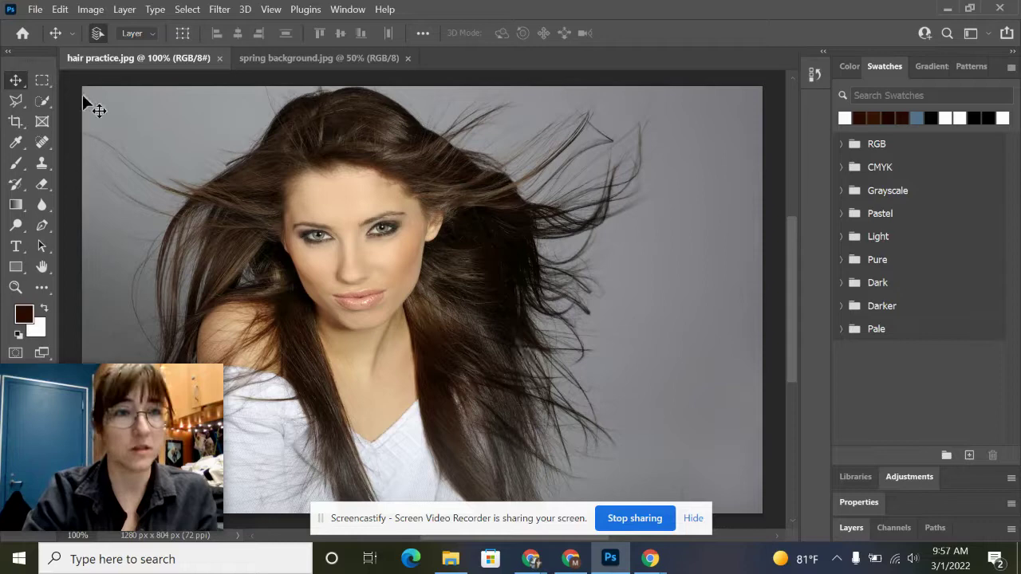
{"action": "right_click", "coordinate": [44, 106]}
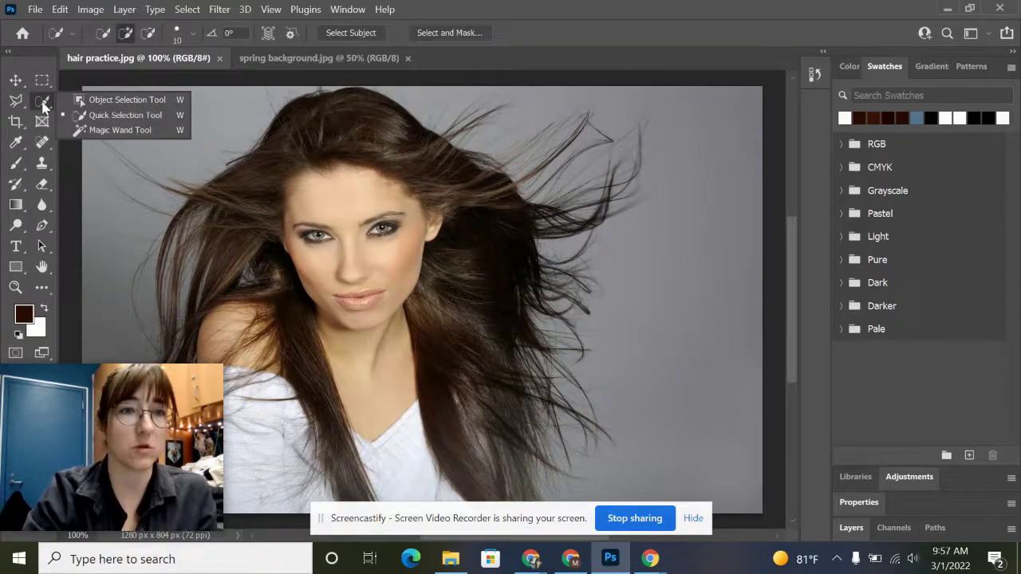
{"action": "left_click", "coordinate": [102, 110]}
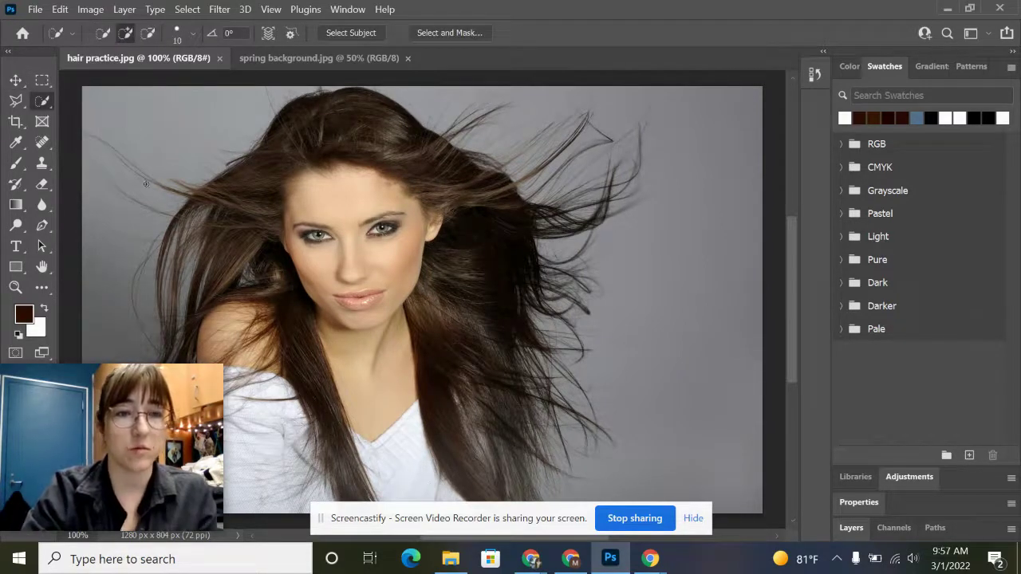
{"action": "key", "text": "bracketright"}
{"action": "key", "text": "bracketright"}
{"action": "key", "text": "bracketright"}
{"action": "key", "text": "bracketright"}
{"action": "key", "text": "bracketright"}
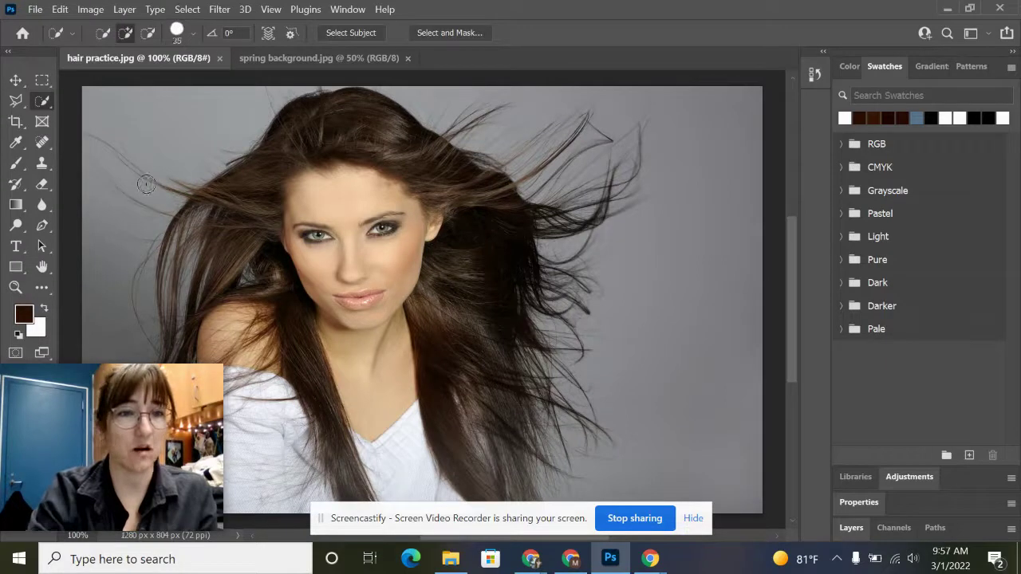
{"action": "mouse_move", "coordinate": [157, 161]}
{"action": "left_mouse_down"}
{"action": "mouse_move", "coordinate": [120, 254]}
{"action": "mouse_move", "coordinate": [120, 363]}
{"action": "mouse_move", "coordinate": [405, 112]}
{"action": "mouse_move", "coordinate": [499, 122]}
{"action": "mouse_move", "coordinate": [586, 172]}
{"action": "mouse_move", "coordinate": [630, 295]}
{"action": "mouse_move", "coordinate": [607, 224]}
{"action": "mouse_move", "coordinate": [616, 110]}
{"action": "mouse_move", "coordinate": [672, 279]}
{"action": "mouse_move", "coordinate": [675, 166]}
{"action": "mouse_move", "coordinate": [655, 415]}
{"action": "mouse_move", "coordinate": [617, 295]}
{"action": "mouse_move", "coordinate": [582, 335]}
{"action": "mouse_move", "coordinate": [558, 423]}
{"action": "mouse_move", "coordinate": [564, 462]}
{"action": "left_mouse_up"}
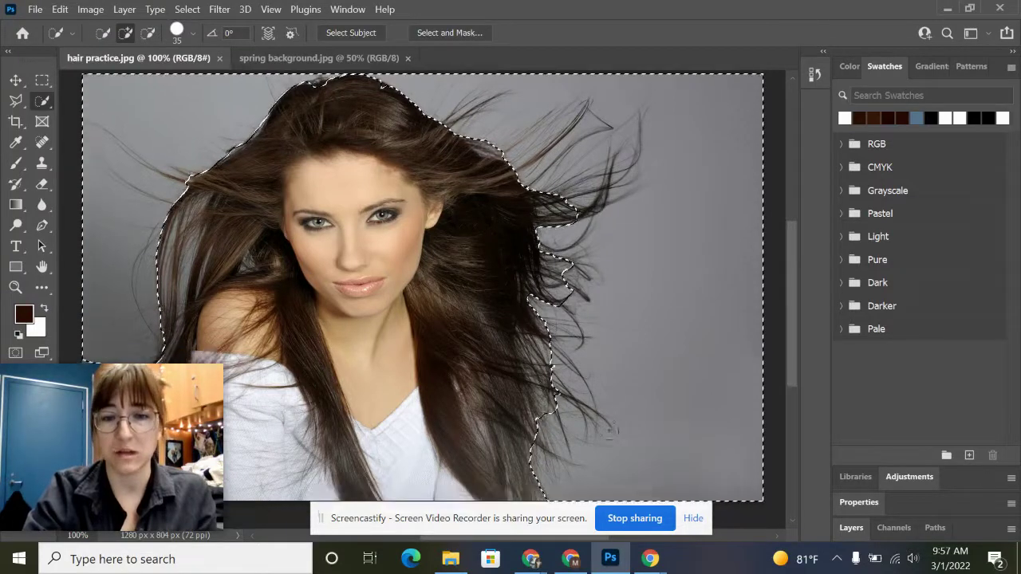
- Extend the selection around the head and shoulders, subtracting overspill onto the woman with Alt
{"action": "scroll", "coordinate": [137, 291], "scroll_direction": "down", "scroll_amount": 3}
{"action": "scroll", "coordinate": [137, 291], "scroll_direction": "down", "scroll_amount": 2}
{"action": "mouse_move", "coordinate": [104, 200]}
{"action": "left_mouse_down"}
{"action": "mouse_move", "coordinate": [106, 317]}
{"action": "mouse_move", "coordinate": [142, 285]}
{"action": "left_mouse_up"}
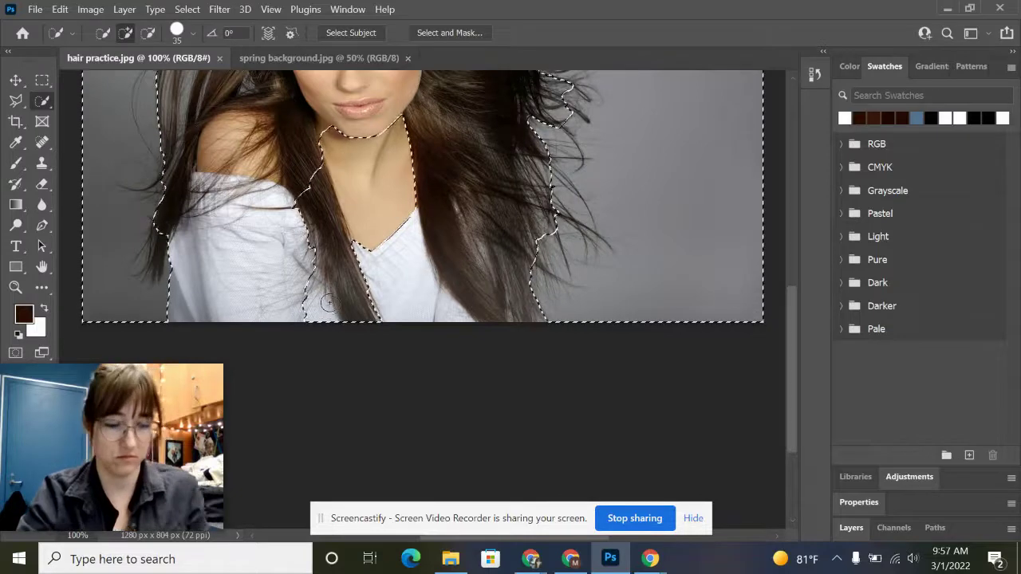
{"action": "scroll", "coordinate": [378, 289], "scroll_direction": "up", "scroll_amount": 3}
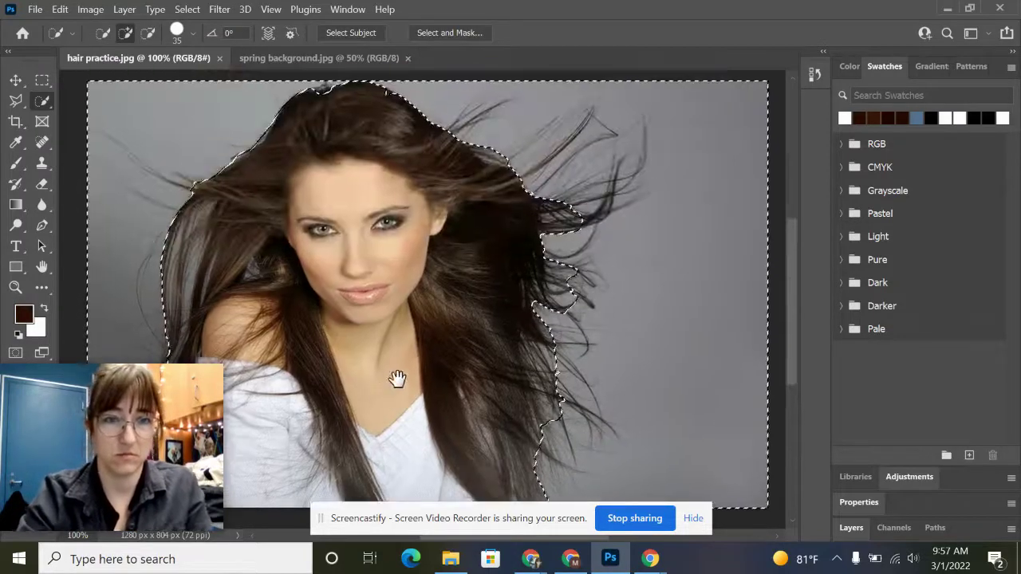
{"action": "scroll", "coordinate": [394, 378], "scroll_direction": "left", "scroll_amount": 2}
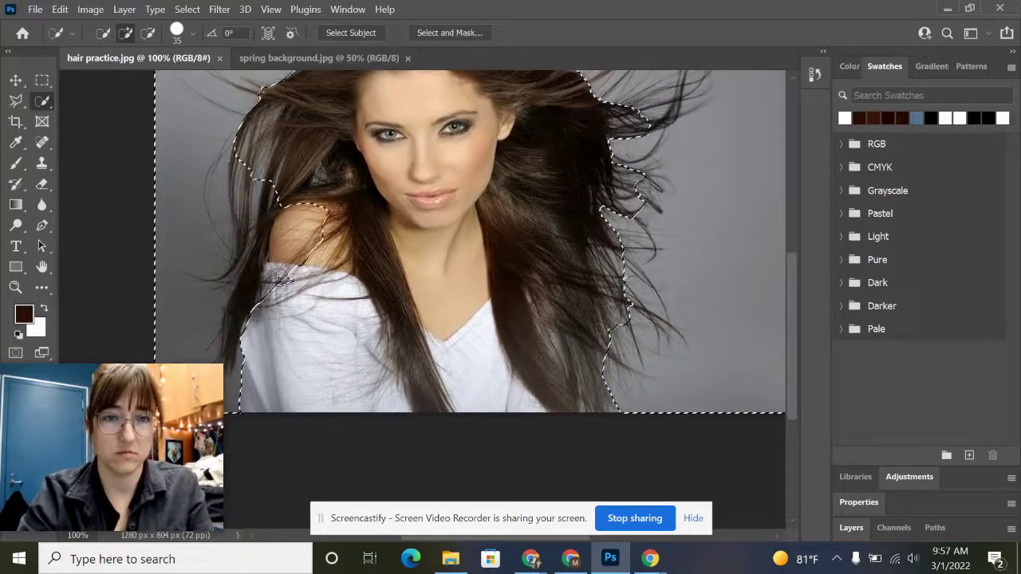
{"action": "scroll", "coordinate": [319, 239], "scroll_direction": "up", "scroll_amount": 3}
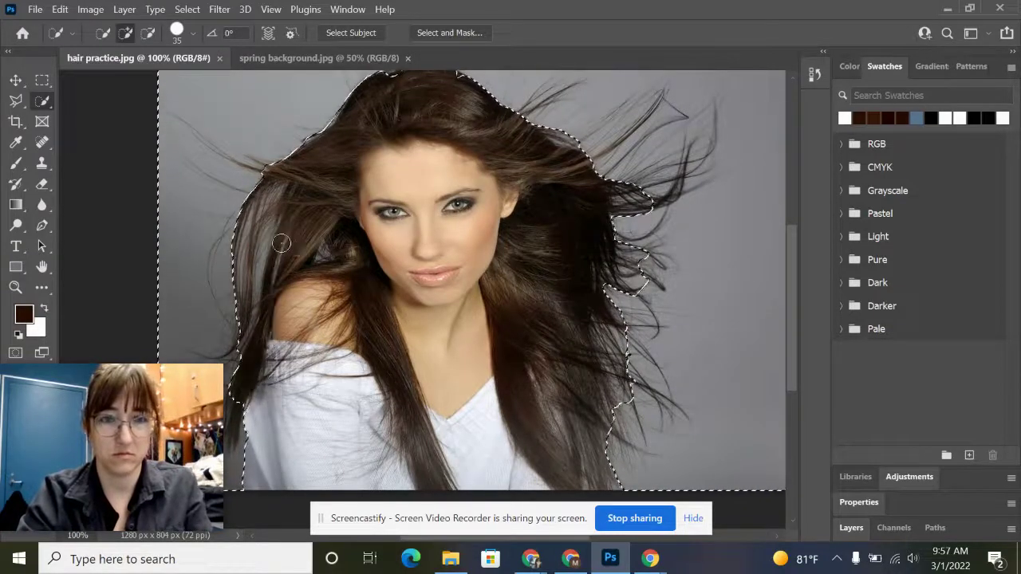
{"action": "mouse_move", "coordinate": [389, 271]}
{"action": "left_mouse_down"}
{"action": "mouse_move", "coordinate": [381, 304]}
{"action": "mouse_move", "coordinate": [375, 296]}
{"action": "left_mouse_up"}
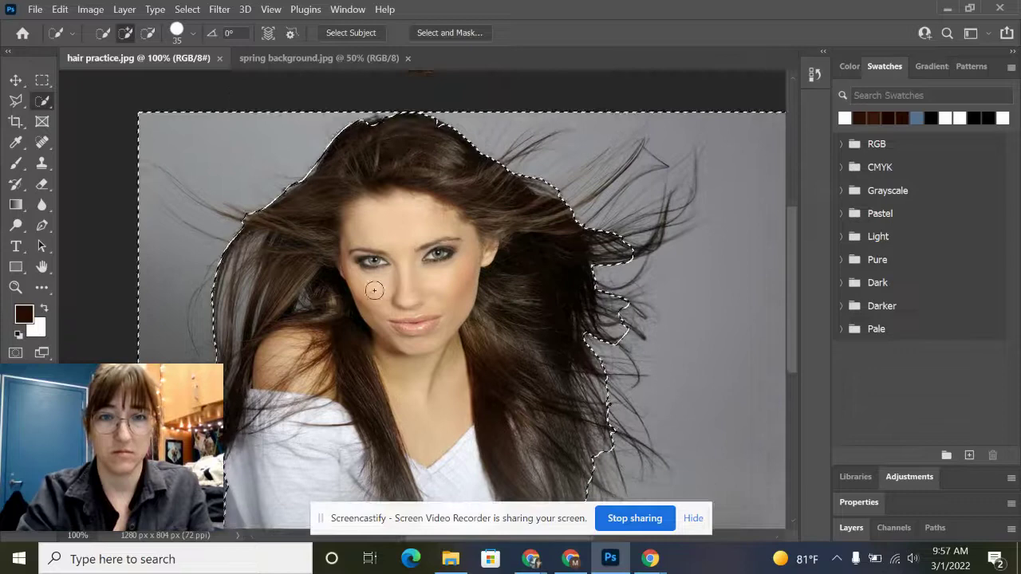
{"action": "key", "text": "alt"}
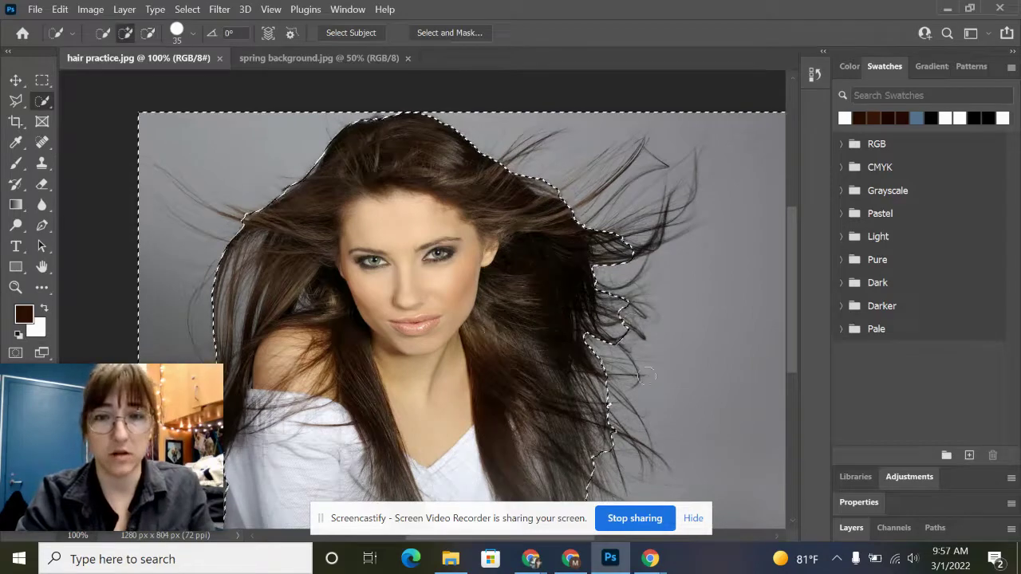
{"action": "left_click_drag", "start_coordinate": [644, 383], "coordinate": [606, 353]}
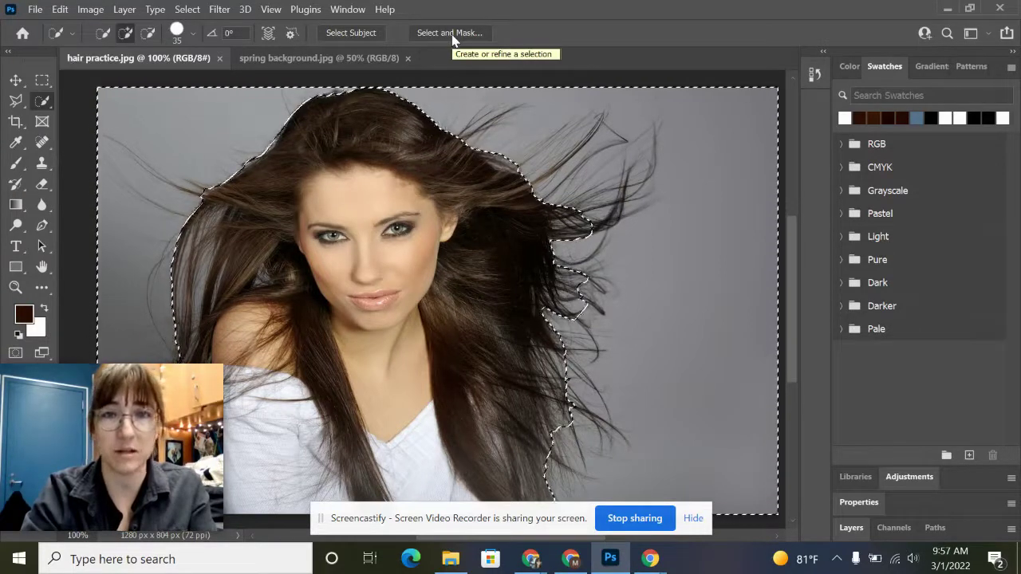
- Open Select and Mask on the backdrop selection with the view mode set to Overlay
{"action": "left_click", "coordinate": [449, 33]}
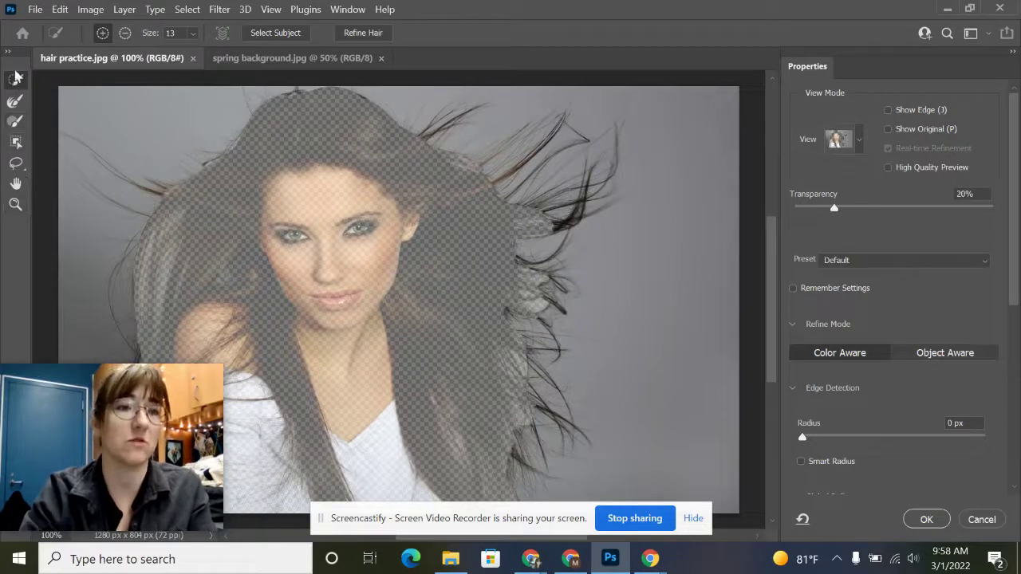
{"action": "left_click", "coordinate": [16, 77]}
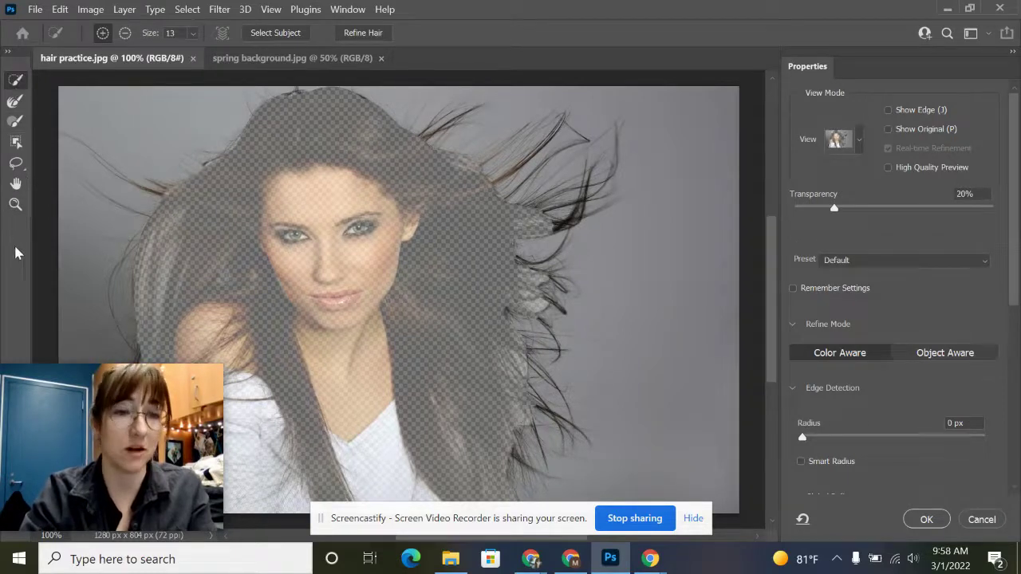
{"action": "left_click", "coordinate": [860, 143]}
{"action": "left_click", "coordinate": [824, 243]}
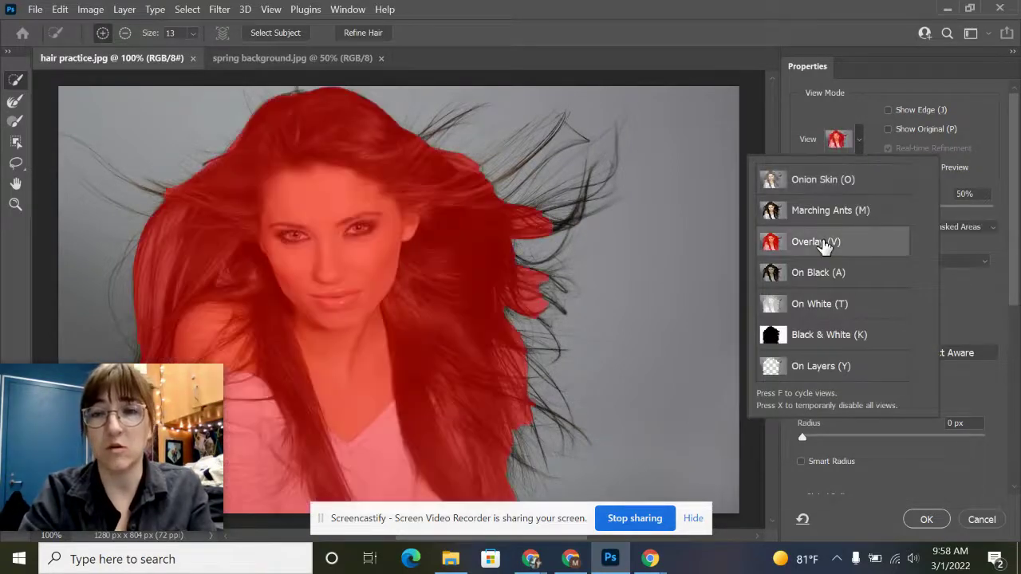
{"action": "left_click", "coordinate": [872, 140]}
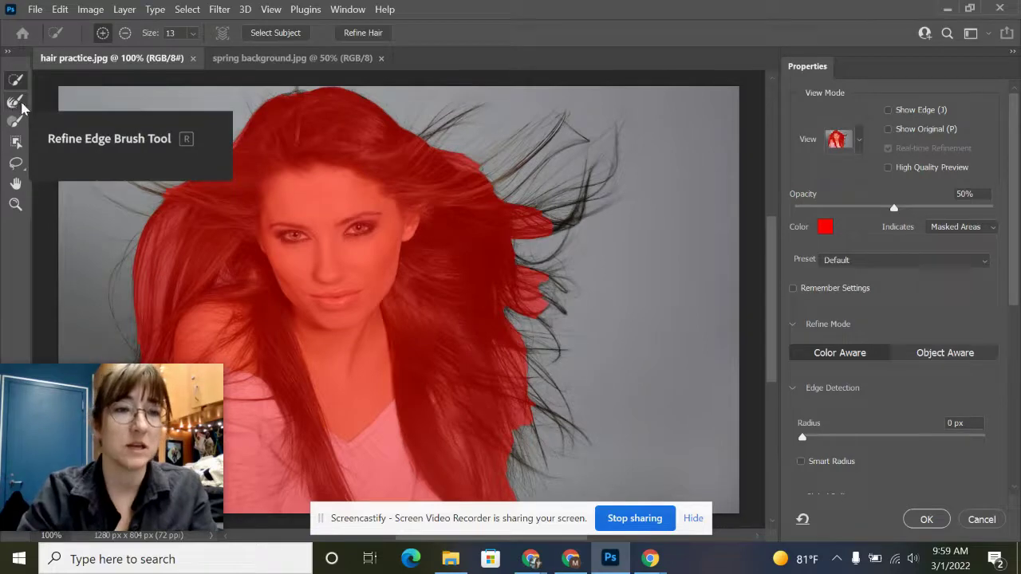
- Brush stray windblown strands into the mask with the Refine Edge Brush, enlarged to size 30
{"action": "left_click", "coordinate": [14, 102]}
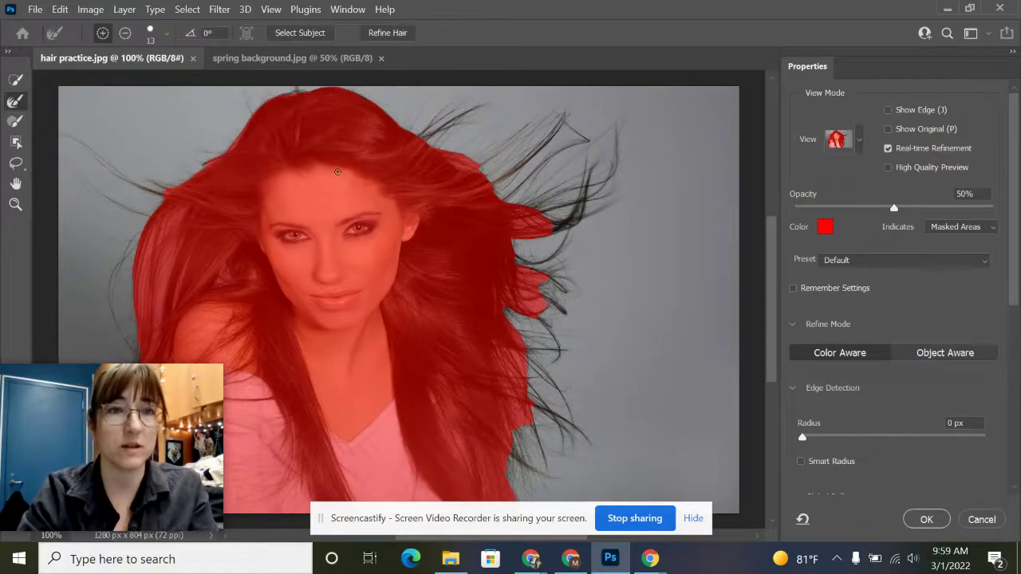
{"action": "scroll", "coordinate": [495, 187], "scroll_direction": "up", "scroll_amount": 2}
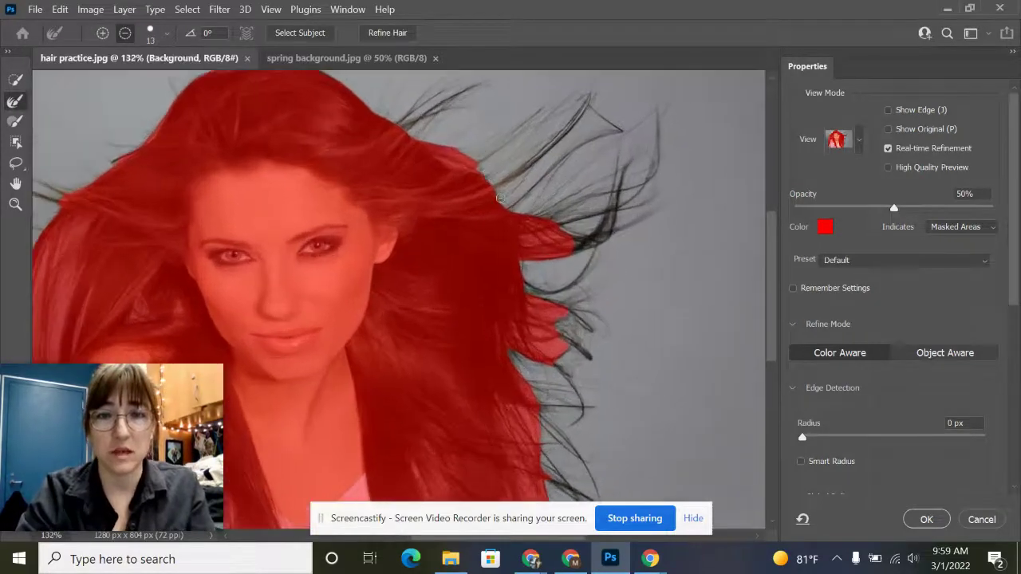
{"action": "scroll", "coordinate": [500, 197], "scroll_direction": "up", "scroll_amount": 2}
{"action": "left_click_drag", "start_coordinate": [524, 196], "coordinate": [469, 250]}
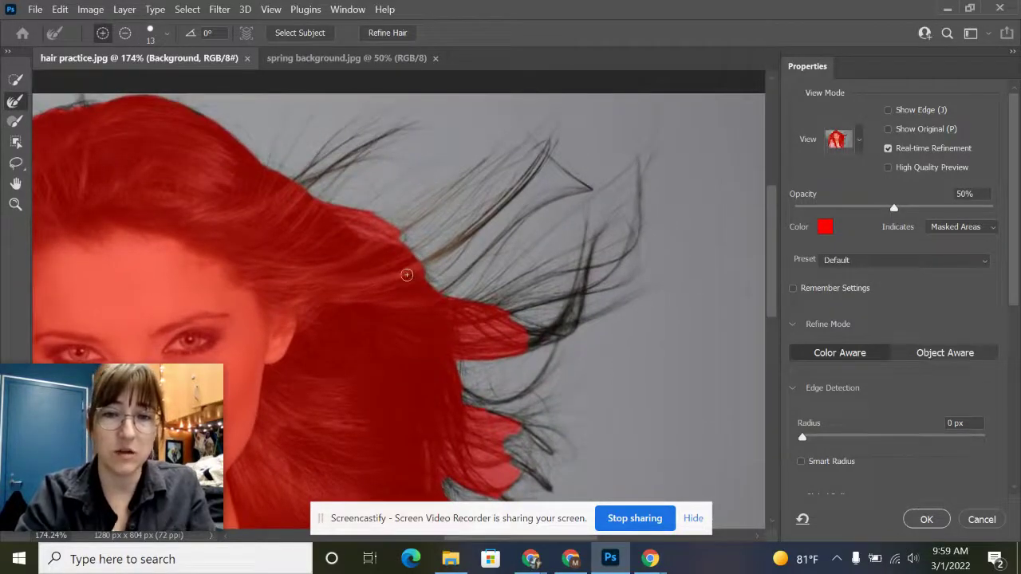
{"action": "mouse_move", "coordinate": [407, 274]}
{"action": "left_mouse_down"}
{"action": "mouse_move", "coordinate": [532, 173]}
{"action": "mouse_move", "coordinate": [452, 253]}
{"action": "left_mouse_up"}
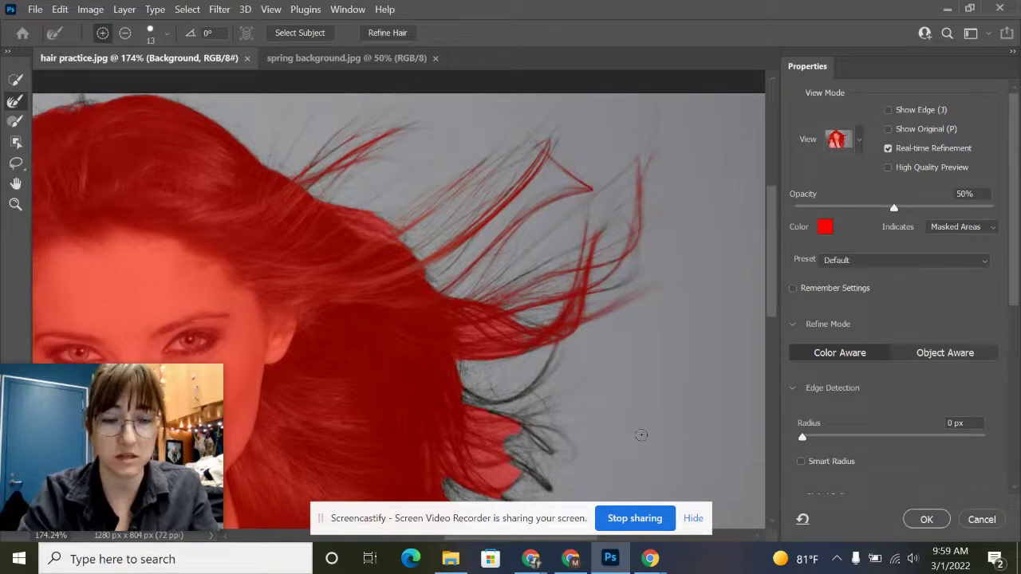
{"action": "scroll", "coordinate": [642, 435], "scroll_direction": "down", "scroll_amount": 3}
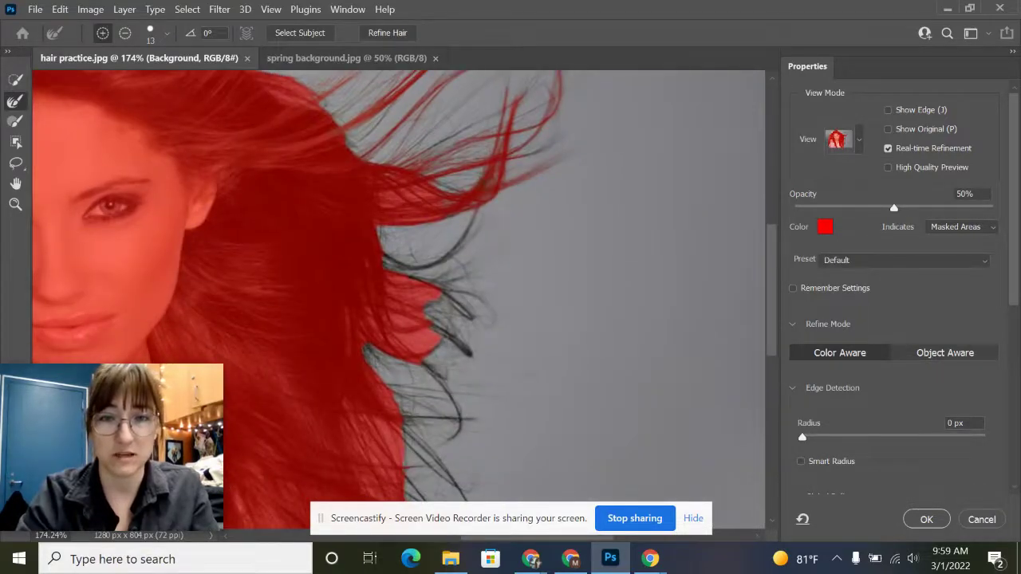
{"action": "scroll", "coordinate": [442, 263], "scroll_direction": "down", "scroll_amount": 4}
{"action": "key", "text": "bracketright"}
{"action": "key", "text": "bracketright"}
{"action": "key", "text": "bracketright"}
{"action": "key", "text": "bracketright"}
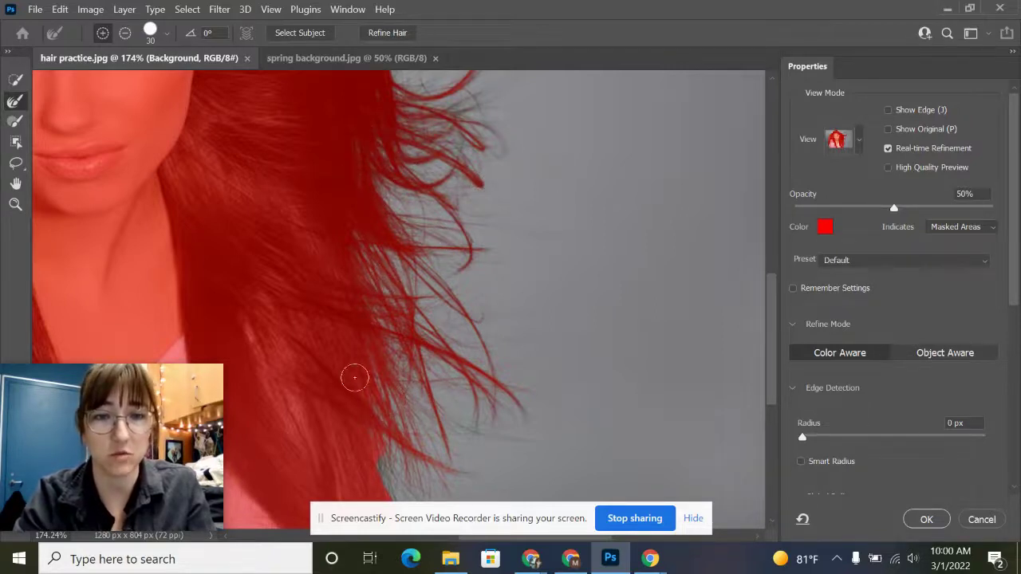
{"action": "mouse_move", "coordinate": [353, 362]}
{"action": "left_mouse_down"}
{"action": "mouse_move", "coordinate": [487, 329]}
{"action": "mouse_move", "coordinate": [424, 417]}
{"action": "mouse_move", "coordinate": [428, 385]}
{"action": "left_mouse_up"}
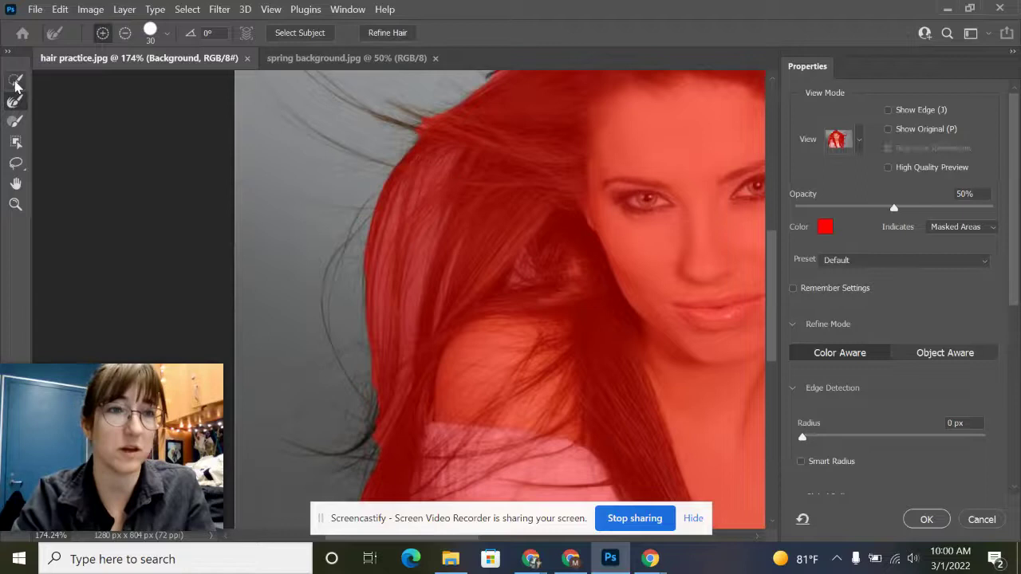
- Subtract the grey gap beside the left hair edge using Quick Selection with Alt
{"action": "left_click", "coordinate": [15, 80]}
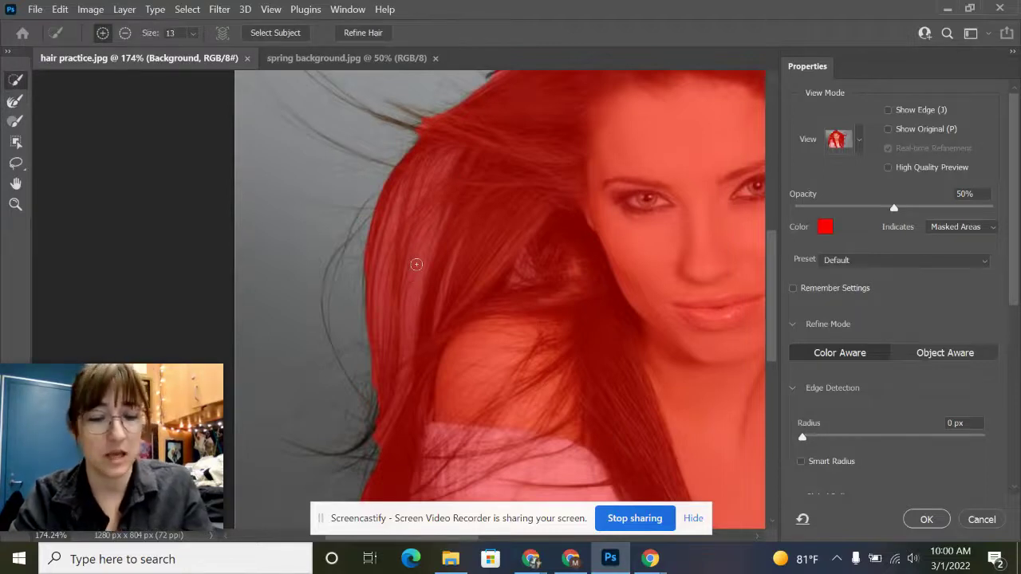
{"action": "key", "text": "alt"}
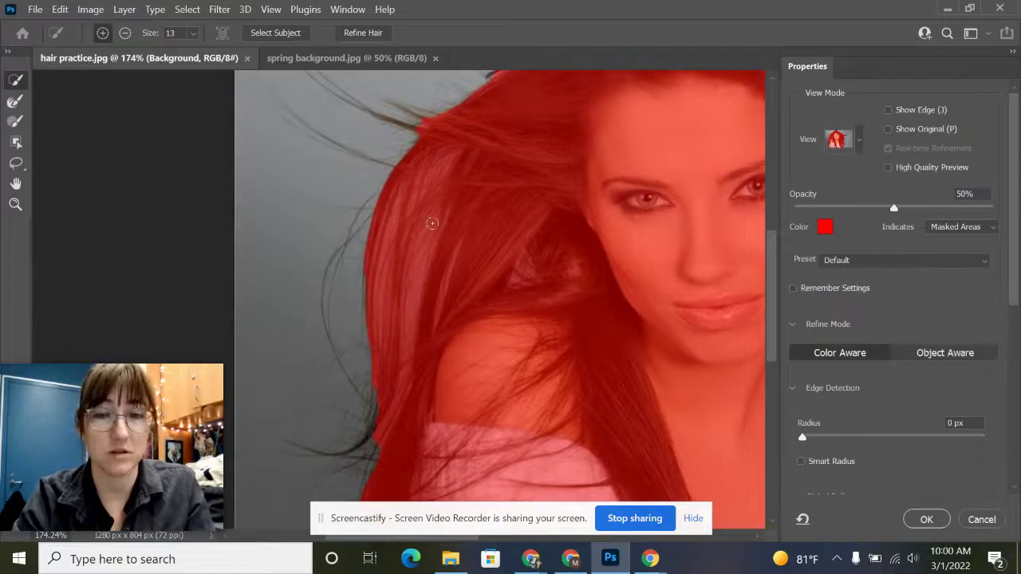
{"action": "left_click_drag", "start_coordinate": [429, 229], "coordinate": [401, 369]}
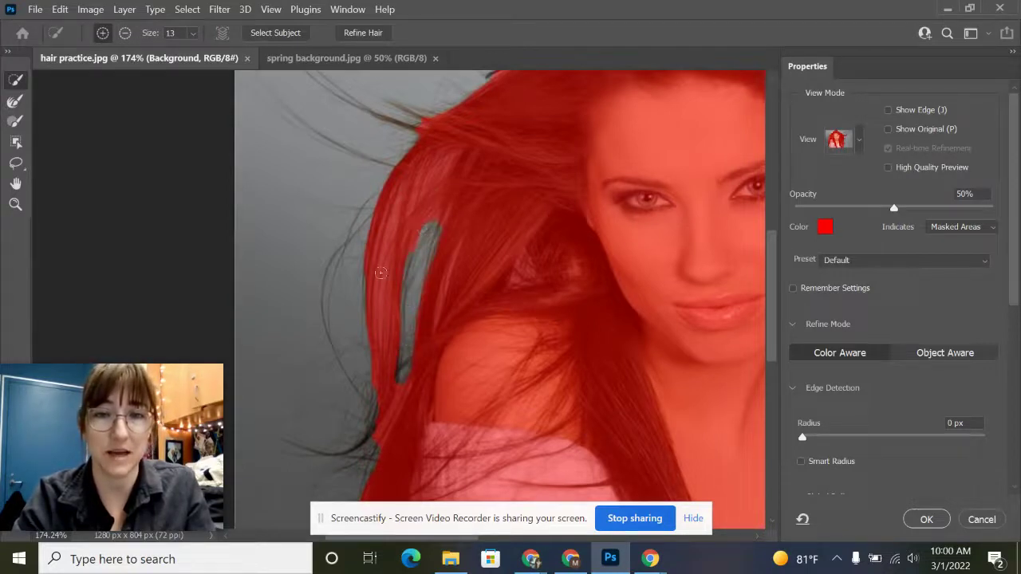
{"action": "left_click_drag", "start_coordinate": [381, 273], "coordinate": [396, 242]}
{"action": "left_click_drag", "start_coordinate": [420, 166], "coordinate": [391, 246]}
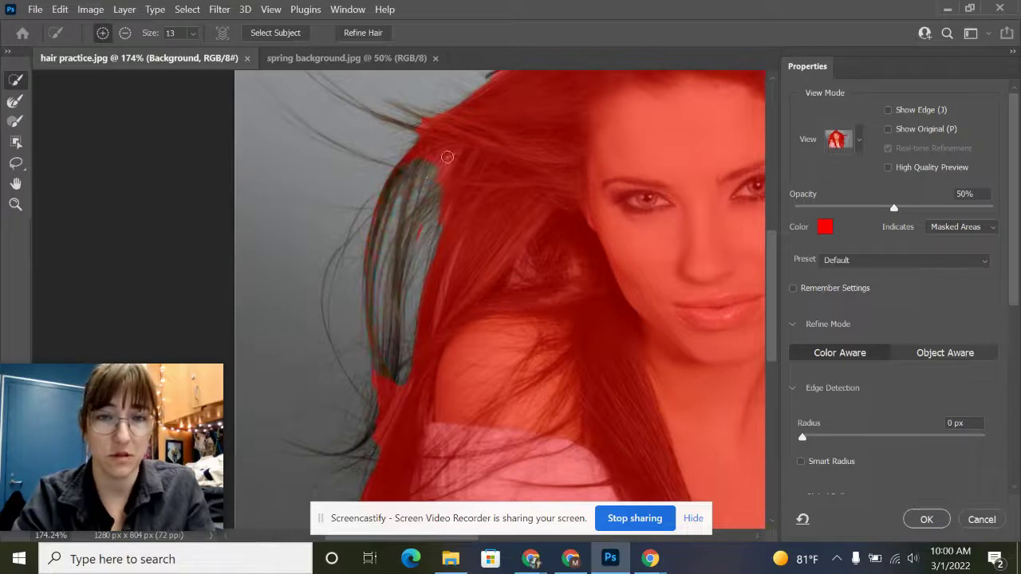
{"action": "mouse_move", "coordinate": [447, 157]}
{"action": "left_mouse_down"}
{"action": "mouse_move", "coordinate": [394, 327]}
{"action": "mouse_move", "coordinate": [374, 460]}
{"action": "left_mouse_up"}
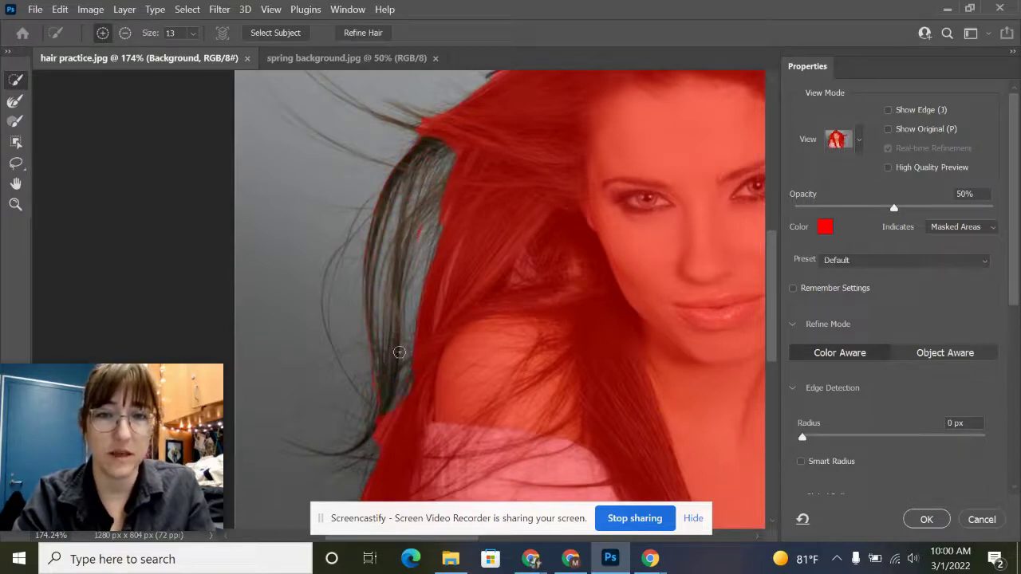
- Recover fine strands along the left hair edge with the Refine Edge Brush, then zoom out to the whole image
{"action": "left_click", "coordinate": [14, 101]}
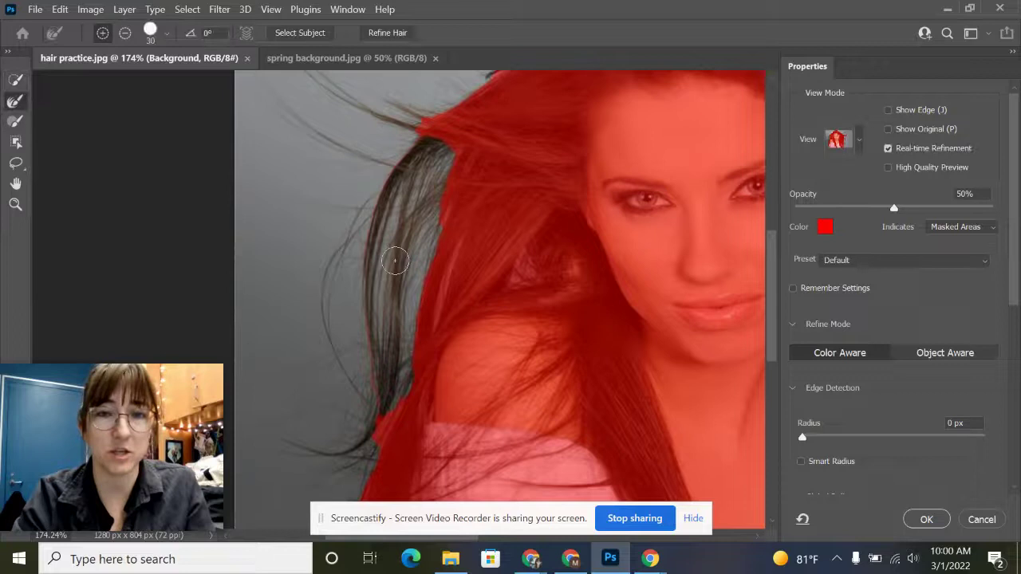
{"action": "left_click_drag", "start_coordinate": [431, 153], "coordinate": [446, 183]}
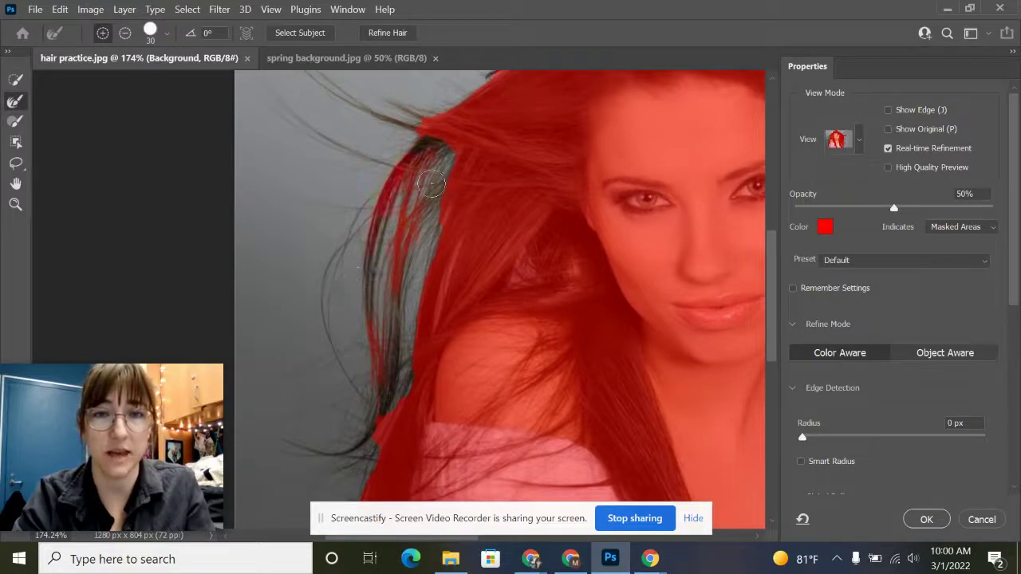
{"action": "left_click_drag", "start_coordinate": [387, 359], "coordinate": [388, 433]}
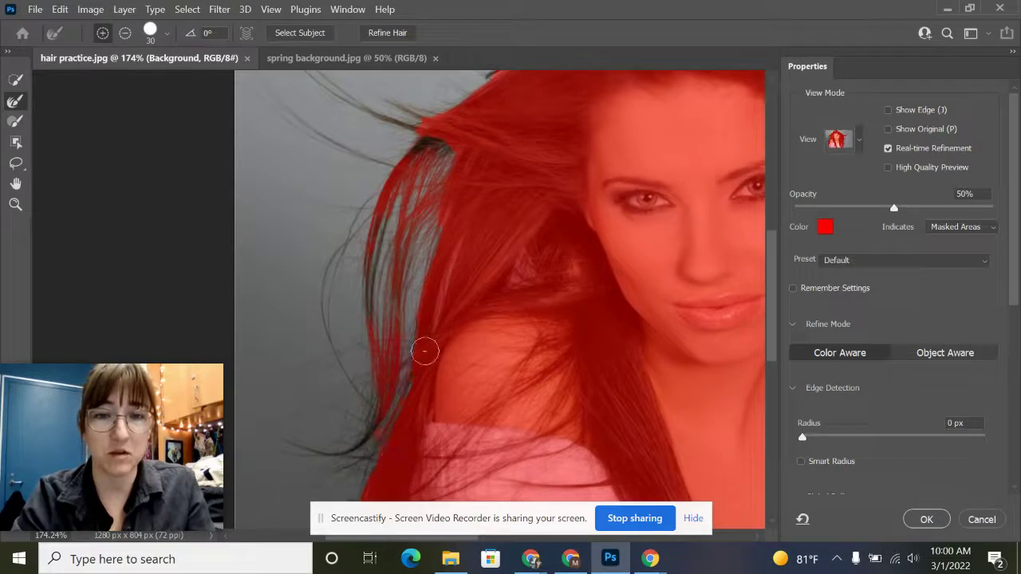
{"action": "left_click_drag", "start_coordinate": [338, 458], "coordinate": [298, 424]}
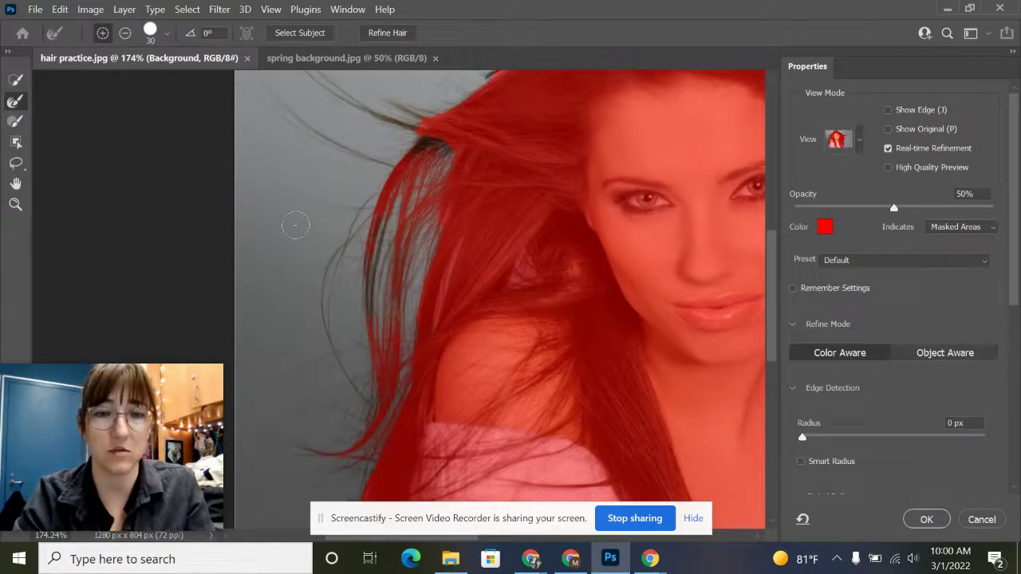
{"action": "mouse_move", "coordinate": [416, 214]}
{"action": "left_mouse_down"}
{"action": "mouse_move", "coordinate": [383, 340]}
{"action": "mouse_move", "coordinate": [365, 239]}
{"action": "mouse_move", "coordinate": [364, 299]}
{"action": "mouse_move", "coordinate": [390, 321]}
{"action": "mouse_move", "coordinate": [387, 265]}
{"action": "mouse_move", "coordinate": [383, 351]}
{"action": "mouse_move", "coordinate": [370, 294]}
{"action": "mouse_move", "coordinate": [433, 125]}
{"action": "mouse_move", "coordinate": [432, 182]}
{"action": "mouse_move", "coordinate": [463, 170]}
{"action": "mouse_move", "coordinate": [422, 149]}
{"action": "left_mouse_up"}
{"action": "scroll", "coordinate": [479, 240], "scroll_direction": "down", "scroll_amount": 3}
{"action": "left_click_drag", "start_coordinate": [529, 278], "coordinate": [482, 248]}
{"action": "left_click_drag", "start_coordinate": [454, 296], "coordinate": [514, 318]}
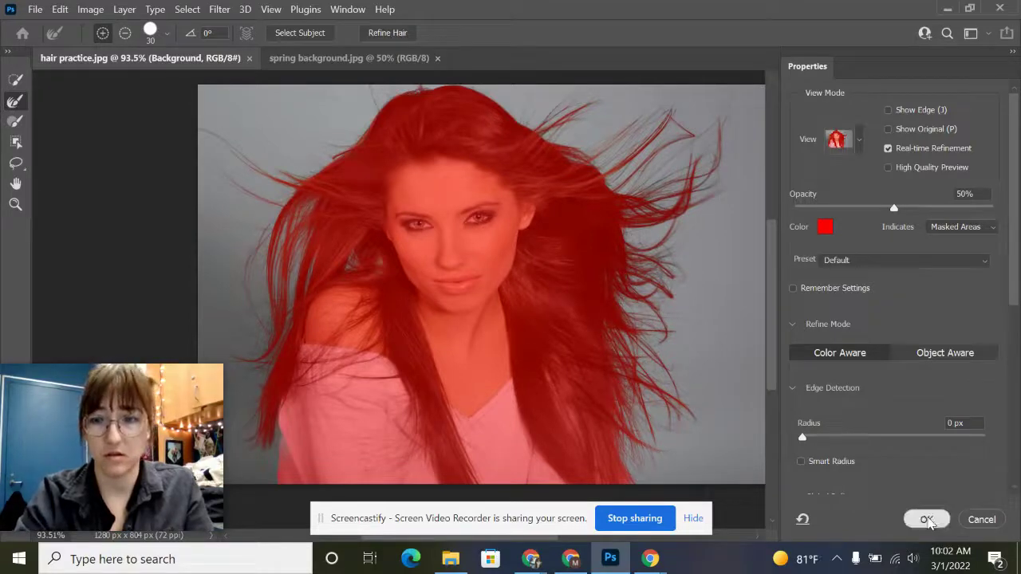
- Accept the refinement and mask Layer 0 from the inverted selection so only the woman remains
{"action": "left_click", "coordinate": [927, 520]}
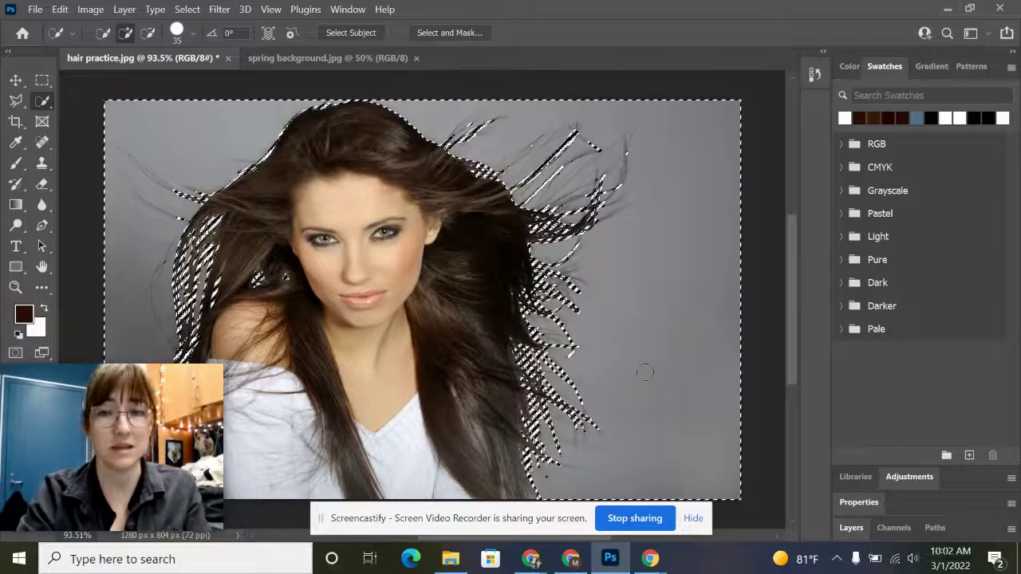
{"action": "left_click", "coordinate": [851, 528]}
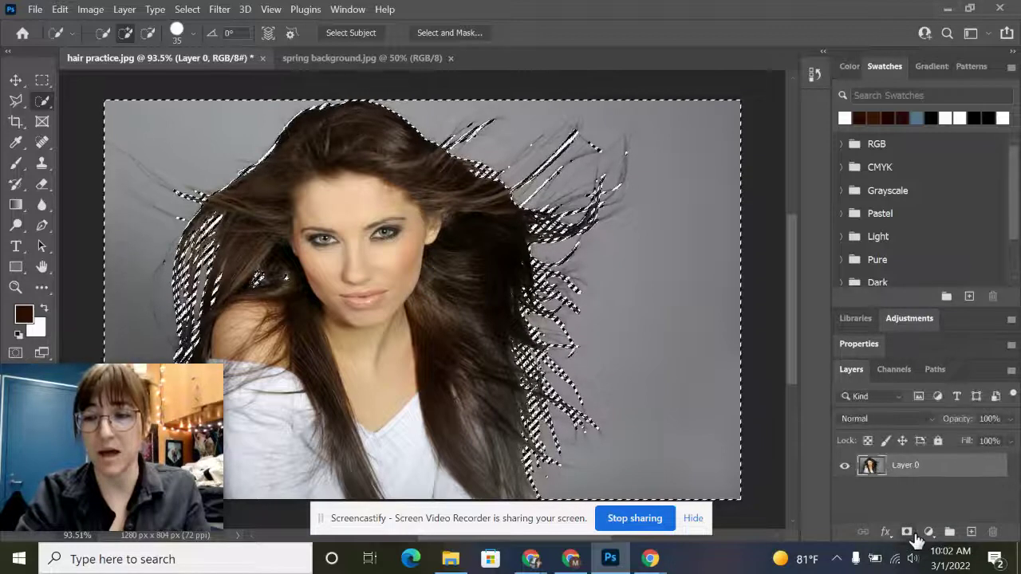
{"action": "left_click", "coordinate": [907, 532]}
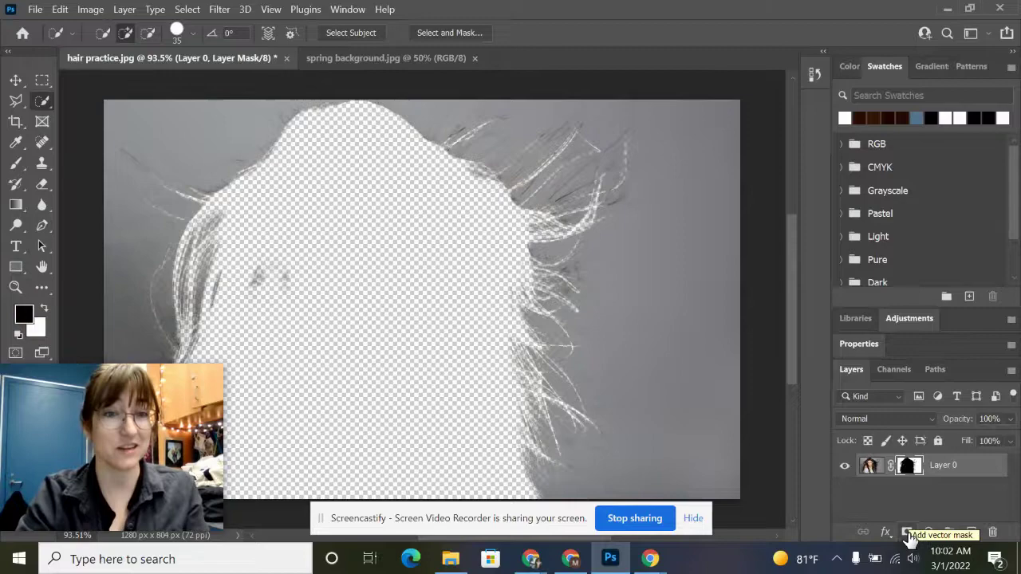
{"action": "key", "text": "ctrl+z"}
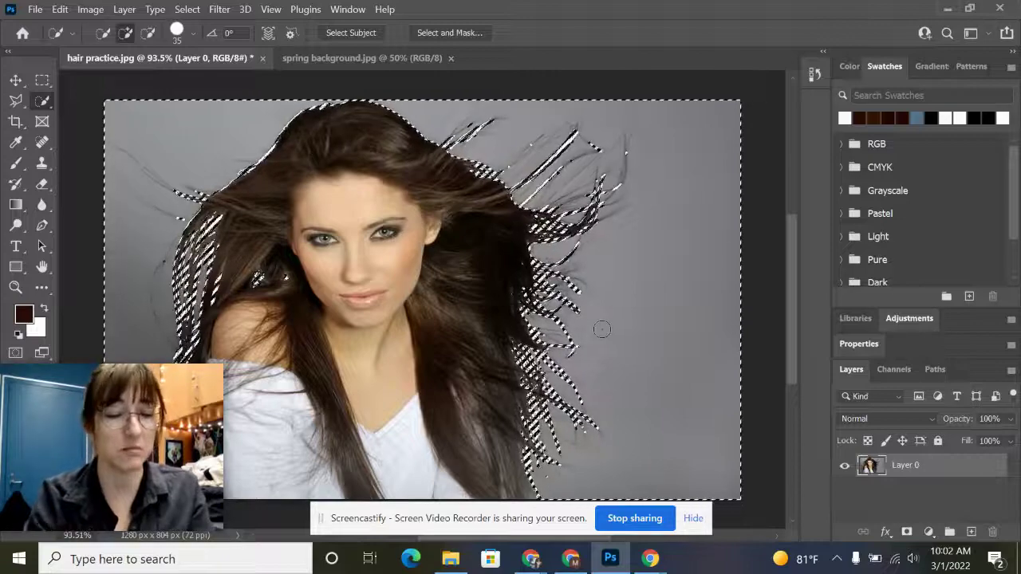
{"action": "key", "text": "ctrl+shift+i"}
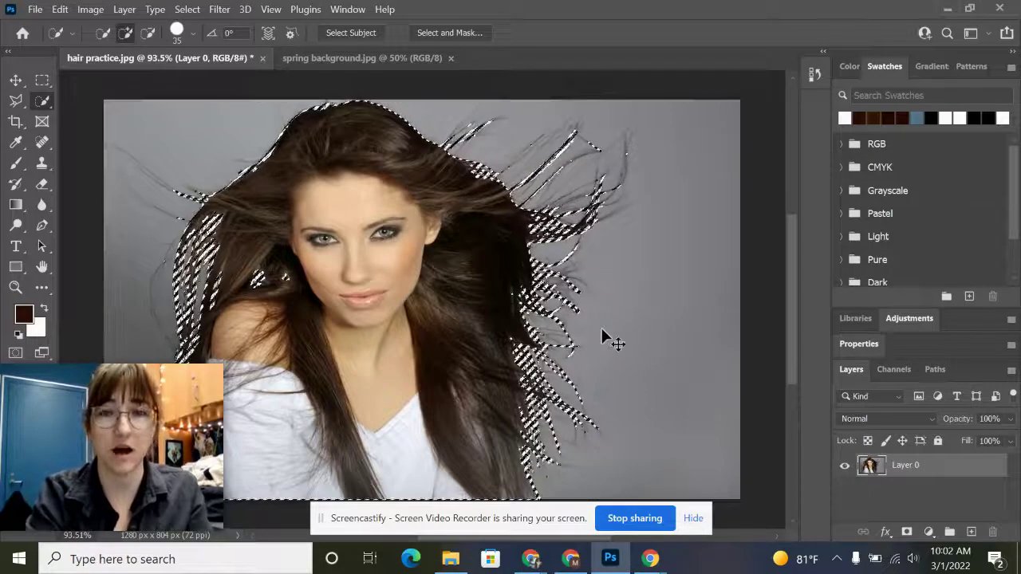
{"action": "left_click", "coordinate": [907, 532]}
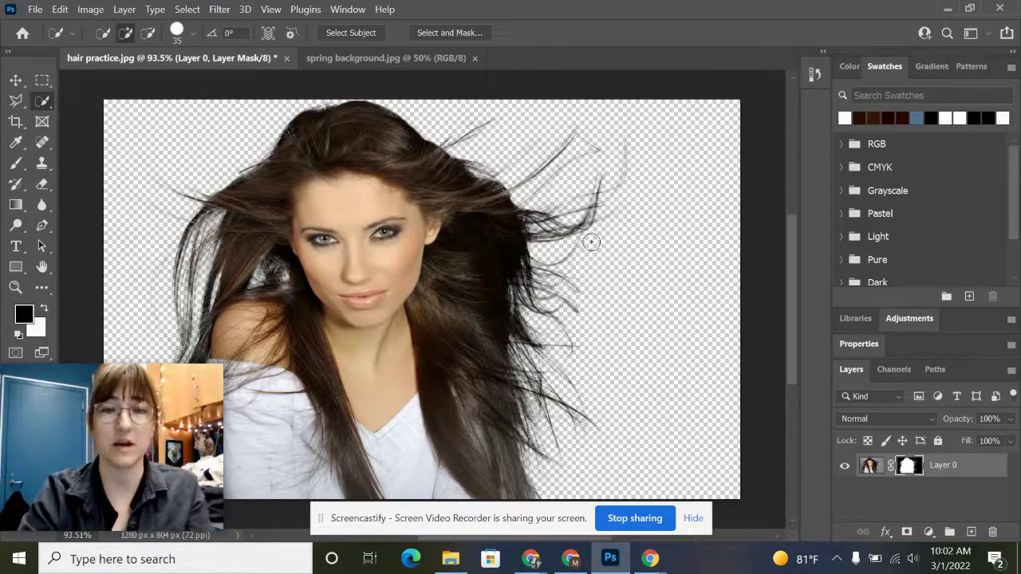
- Move the woman into spring background.jpg, scale her to about 179% and shift her left over the field
{"action": "left_click", "coordinate": [16, 81]}
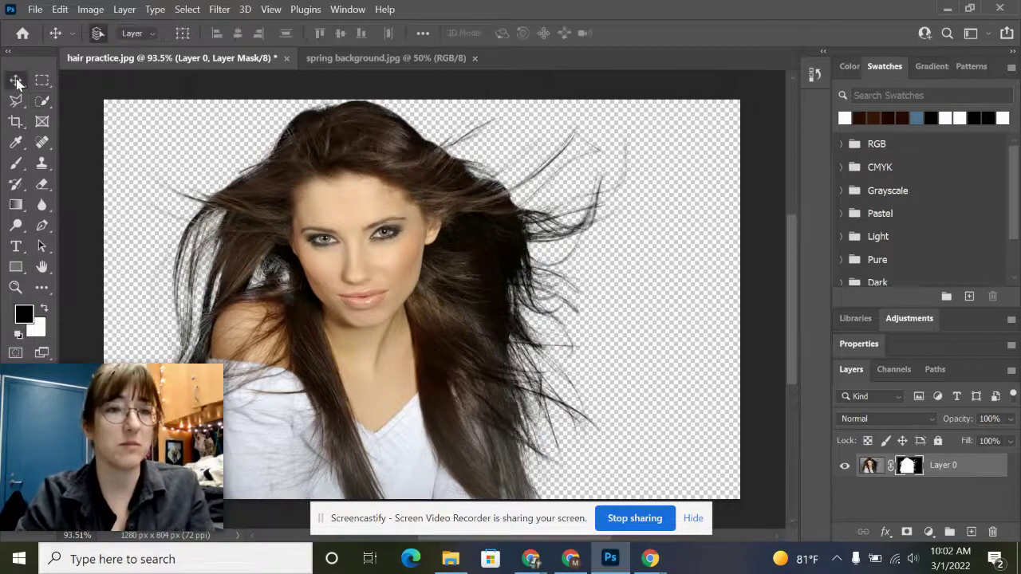
{"action": "left_click_drag", "start_coordinate": [375, 314], "coordinate": [388, 382]}
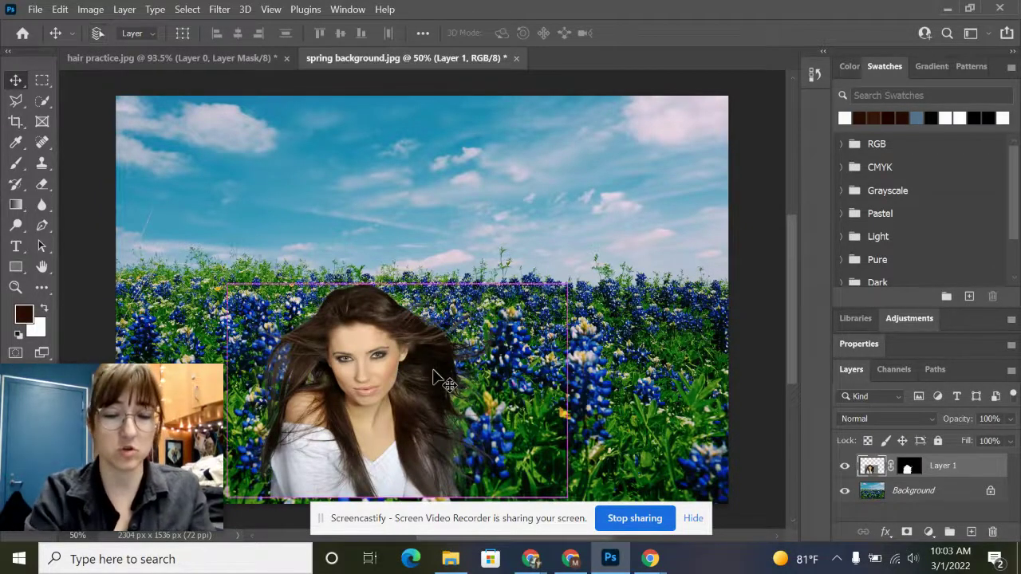
{"action": "key", "text": "ctrl+t"}
{"action": "left_click_drag", "start_coordinate": [570, 283], "coordinate": [759, 128]}
{"action": "left_click_drag", "start_coordinate": [550, 307], "coordinate": [449, 325]}
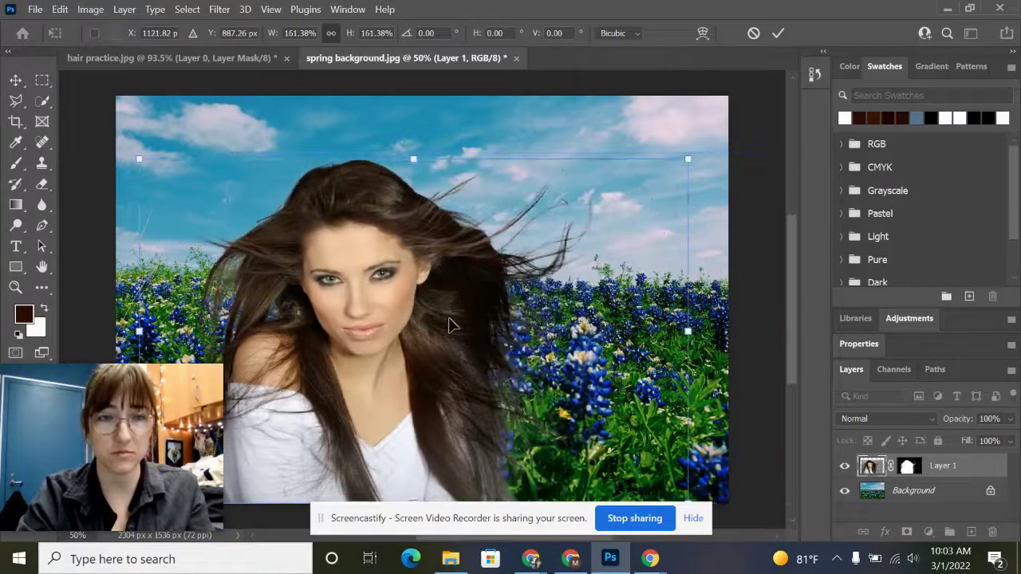
{"action": "left_click_drag", "start_coordinate": [688, 159], "coordinate": [758, 121]}
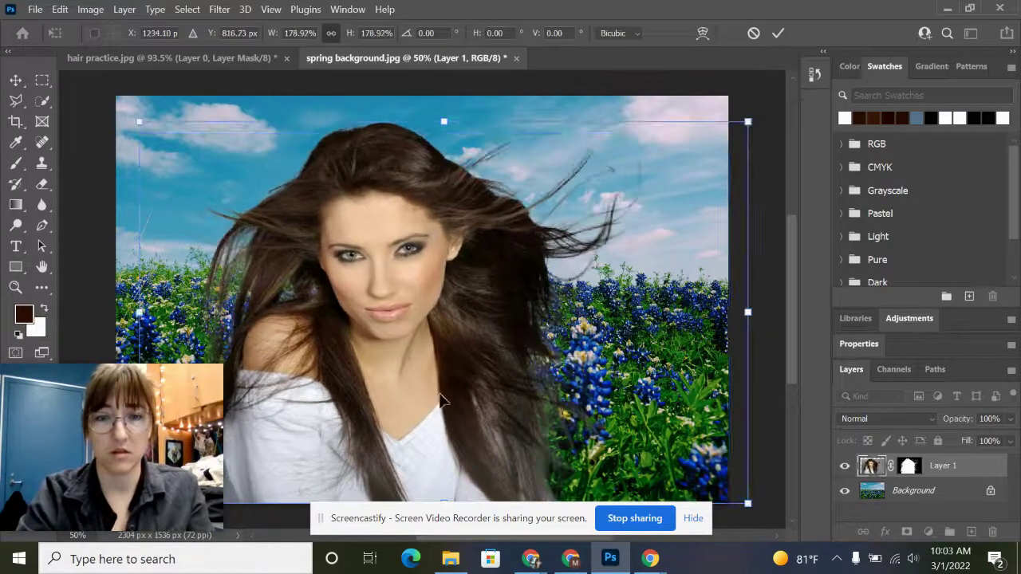
{"action": "left_click_drag", "start_coordinate": [438, 401], "coordinate": [408, 394]}
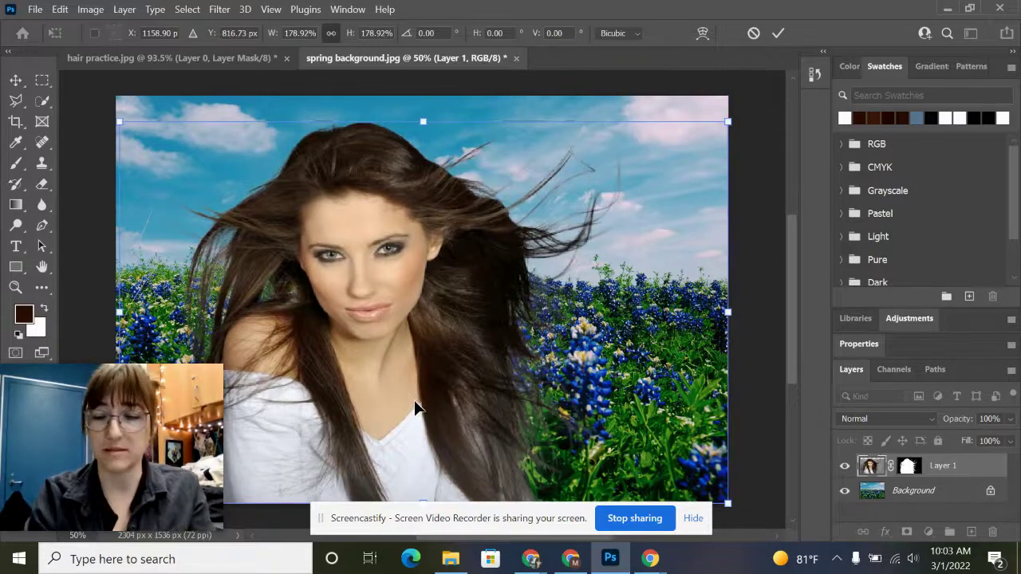
{"action": "key", "text": "Return"}
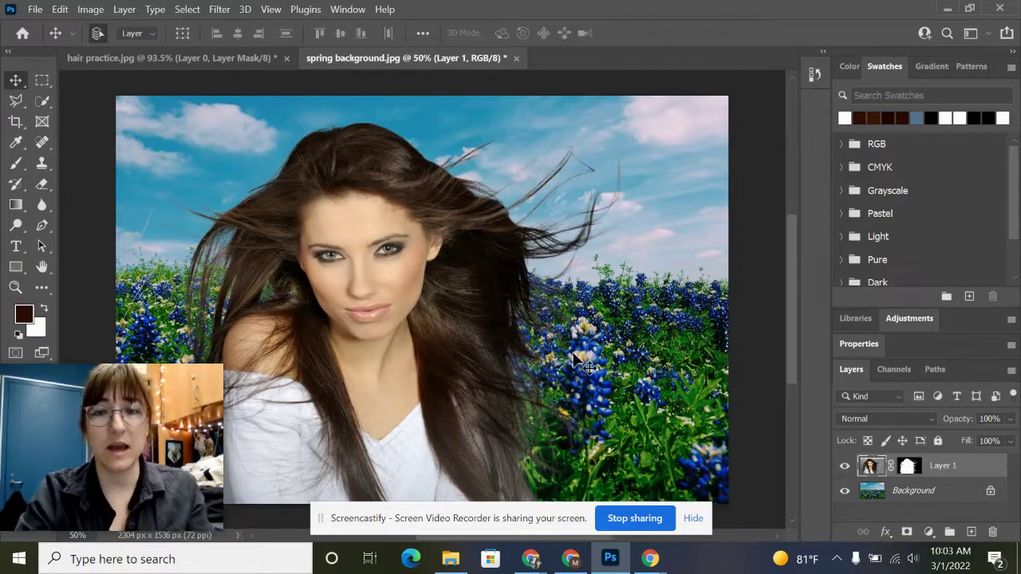